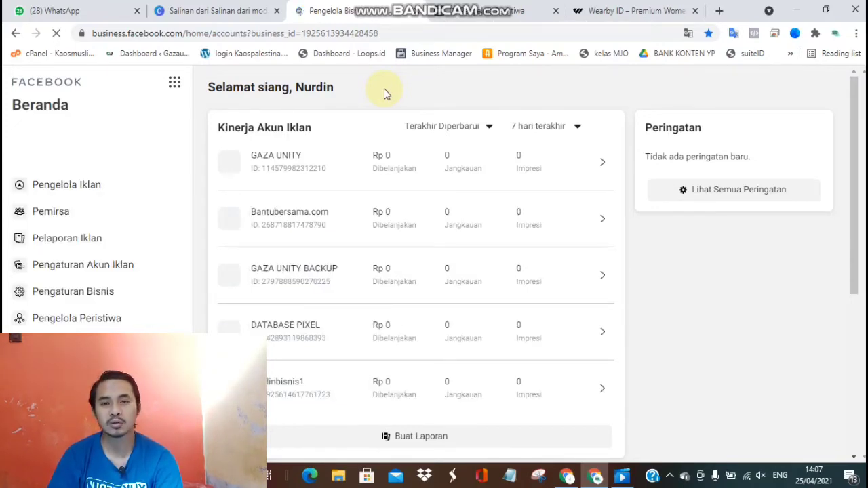
# Step: Open Pengelola Peristiwa, select the PIXEL PEREMPUAN data source and collapse the notice about web event changes
pyautogui.click(176, 83)
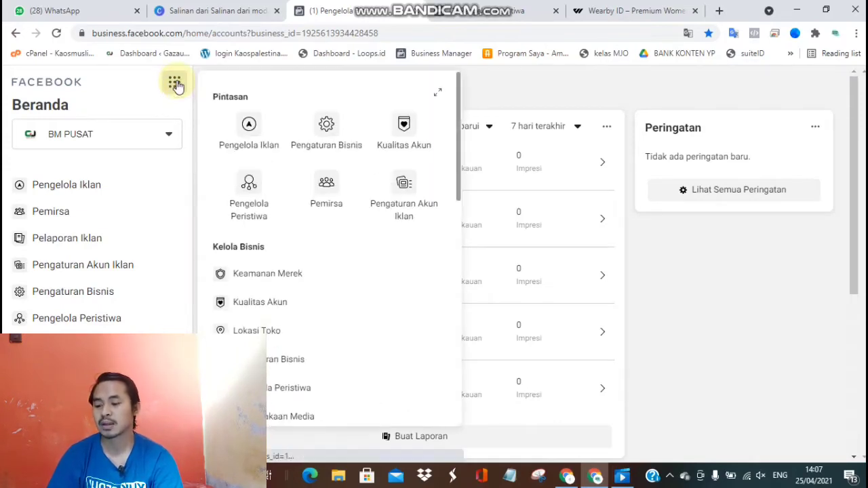
pyautogui.click(257, 198)
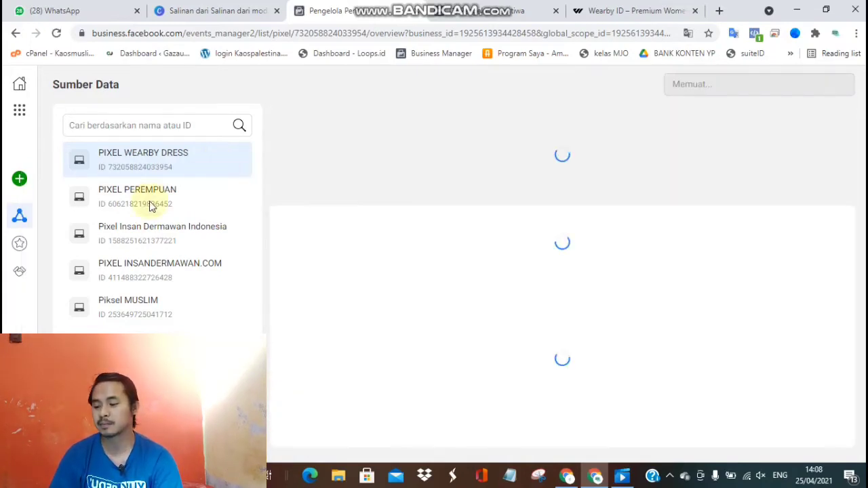
pyautogui.click(139, 201)
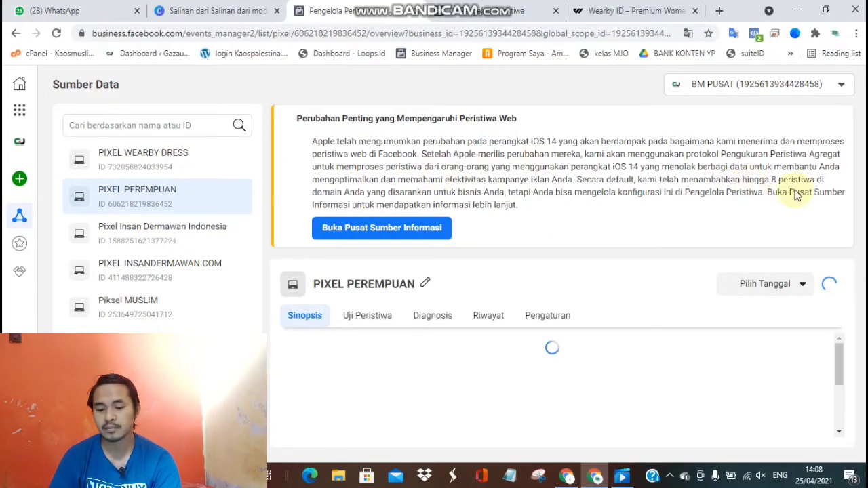
pyautogui.click(840, 122)
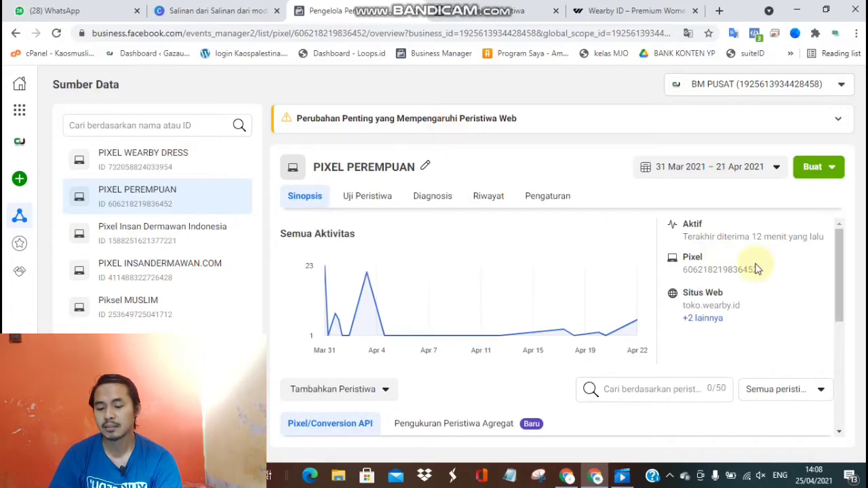
# Step: Add an event to PIXEL PEREMPUAN from the pixel and launch the Fitur Penyiapan Peristiwa setup tool
pyautogui.moveTo(842, 256); pyautogui.dragTo(838, 295)
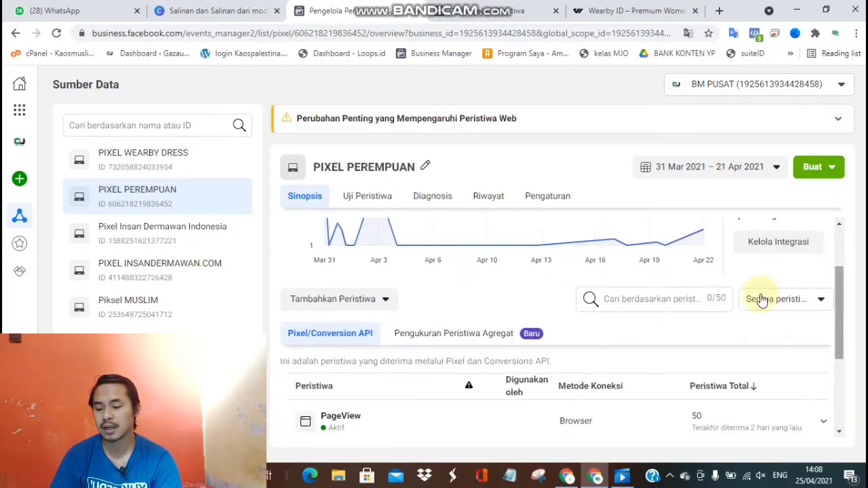
pyautogui.click(342, 306)
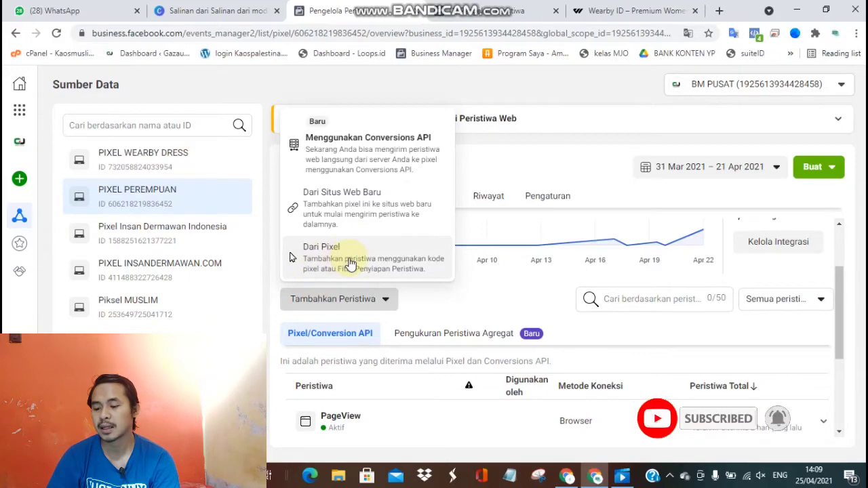
pyautogui.click(350, 259)
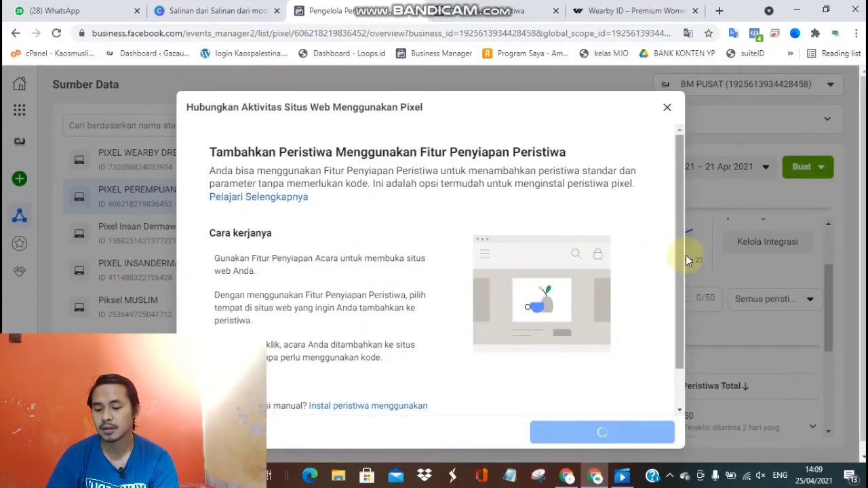
pyautogui.moveTo(681, 255); pyautogui.dragTo(684, 350)
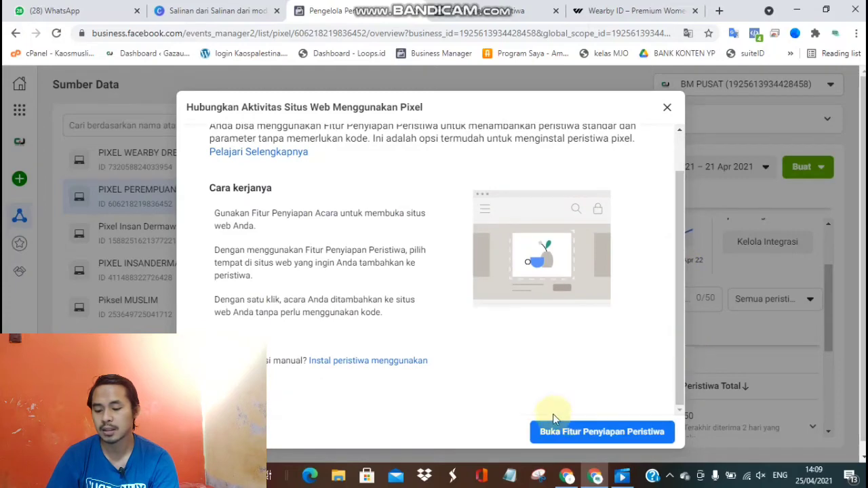
pyautogui.click(585, 439)
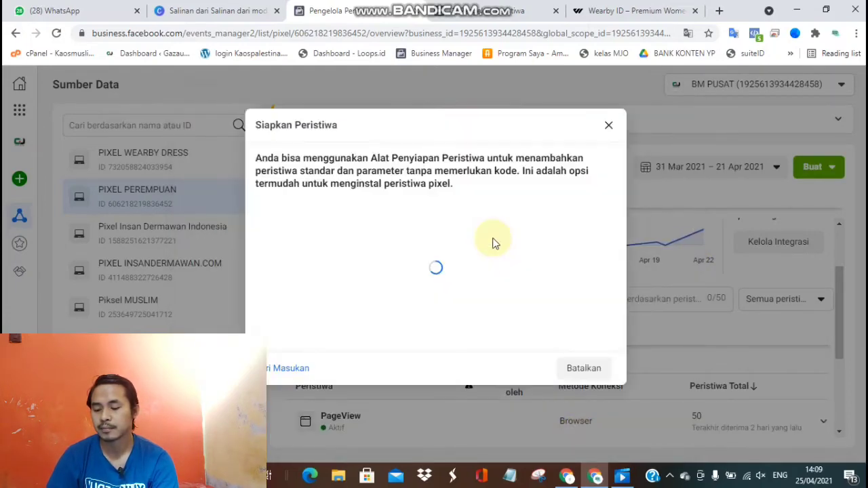
# Step: Enter toko.wearby.id as the website URL for the event setup and open that website
pyautogui.click(389, 261)
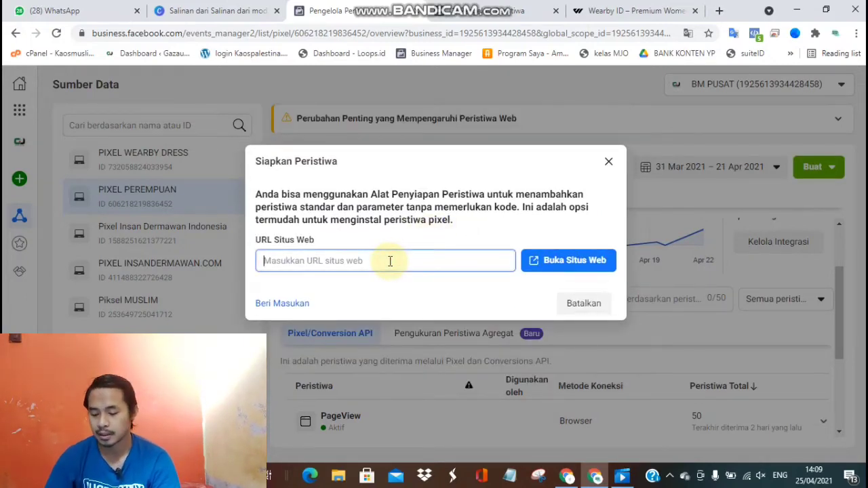
pyautogui.write('toko.wearby.id.')
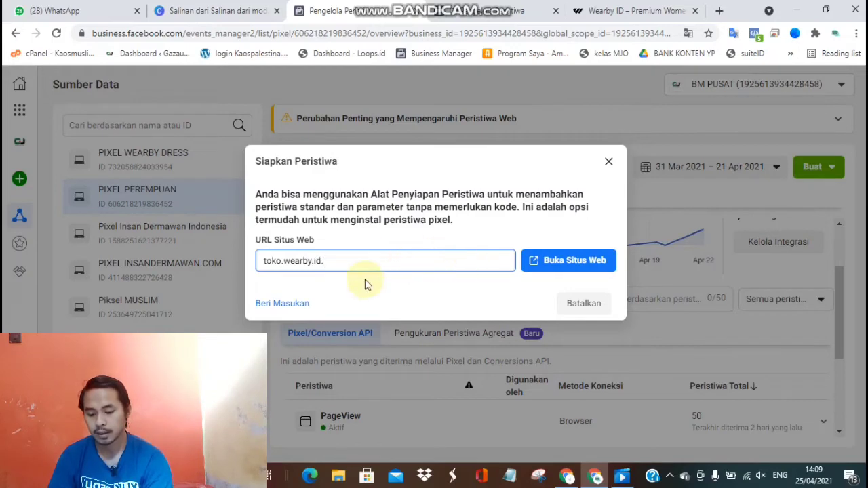
pyautogui.press('BackSpace')
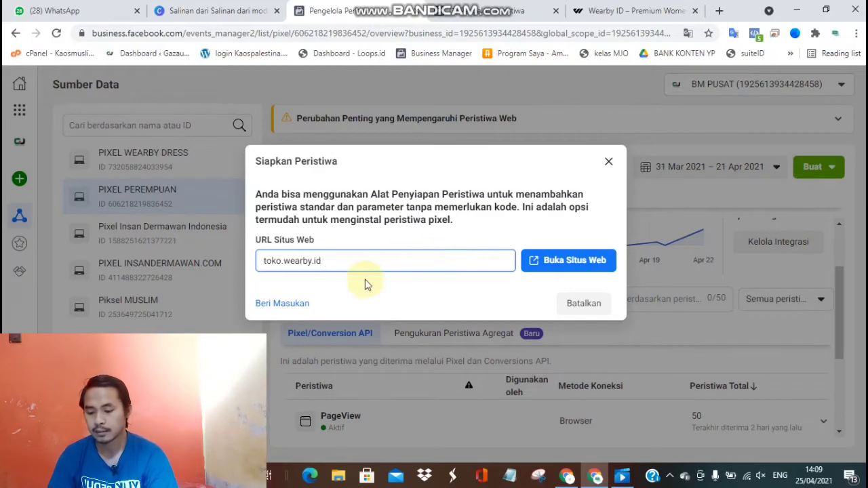
pyautogui.click(546, 265)
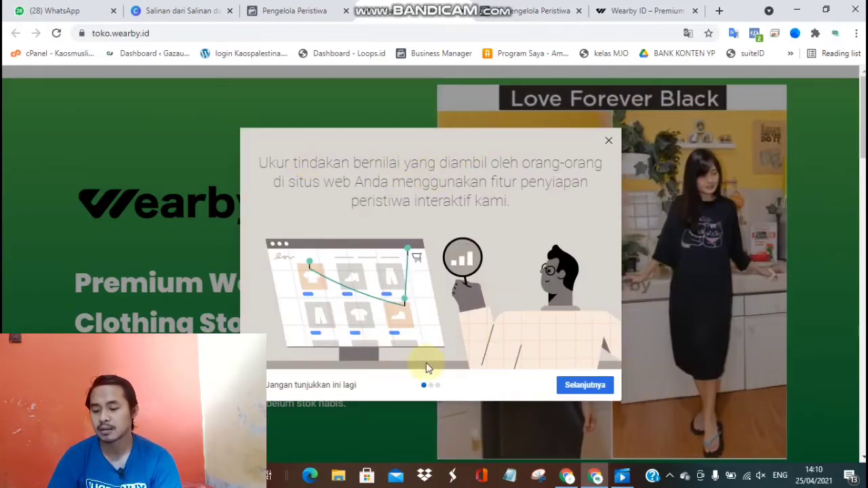
# Step: Go through the introduction slides of the event setup tool and start the setup on the store page
pyautogui.click(431, 385)
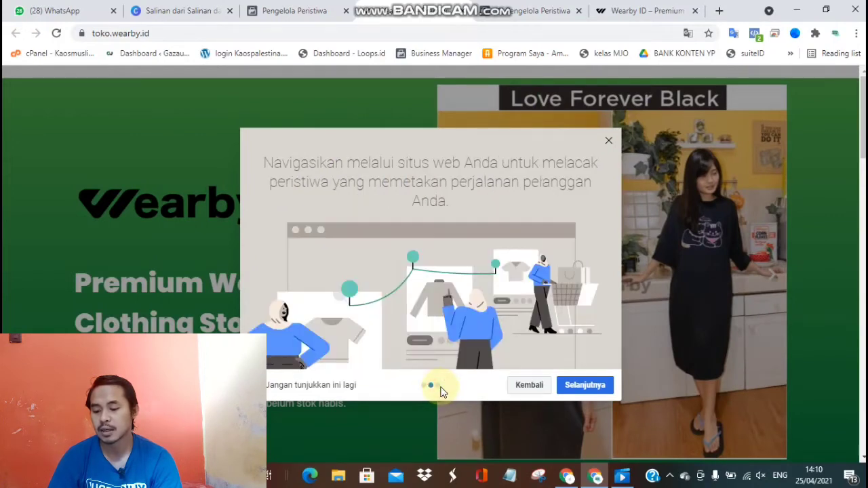
pyautogui.click(437, 386)
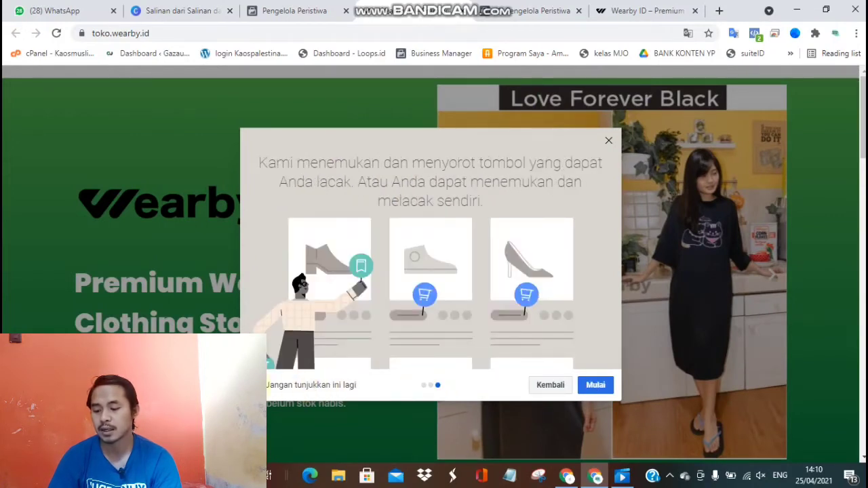
pyautogui.click(596, 385)
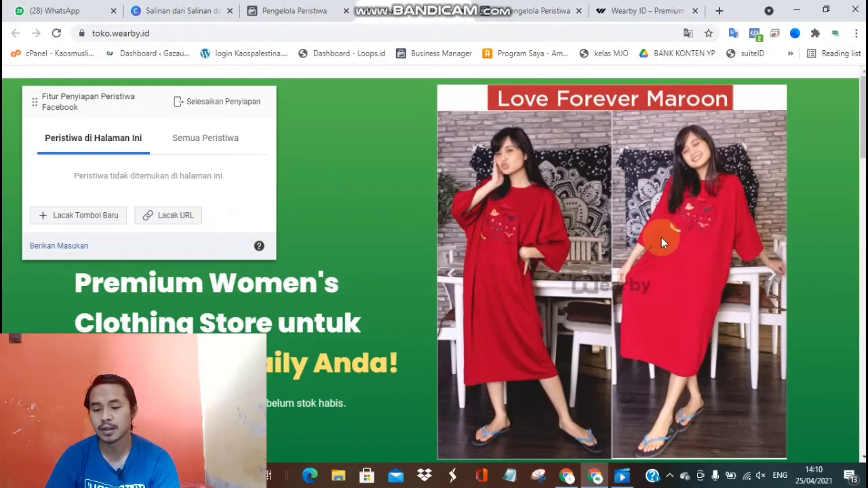
# Step: Start tracking a new button and choose the highlighted Beli Sekarang button below the product slider
pyautogui.moveTo(864, 129); pyautogui.dragTo(864, 202)
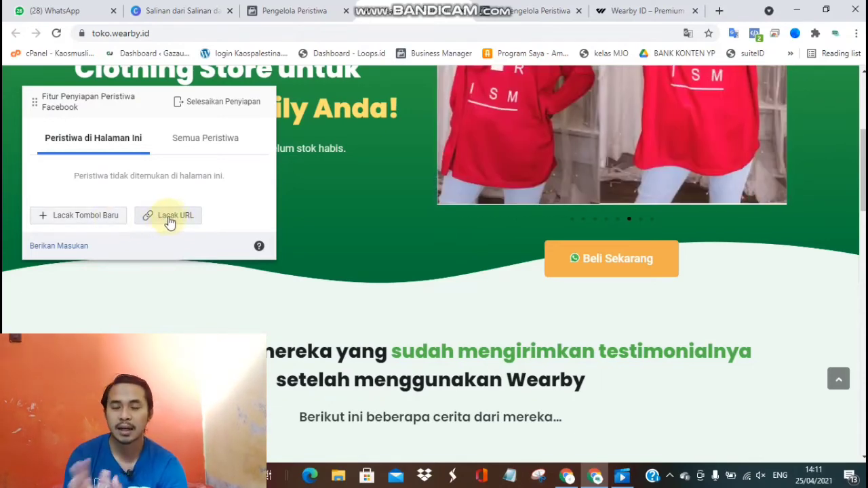
pyautogui.click(75, 220)
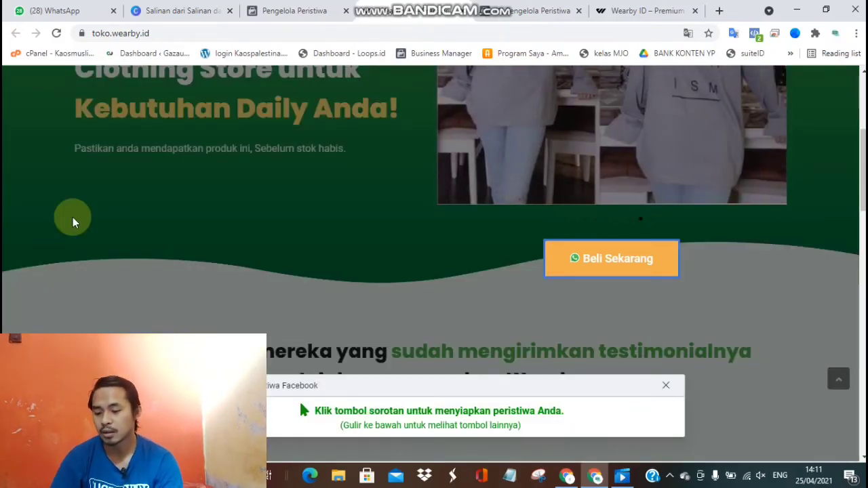
pyautogui.click(666, 385)
pyautogui.click(89, 215)
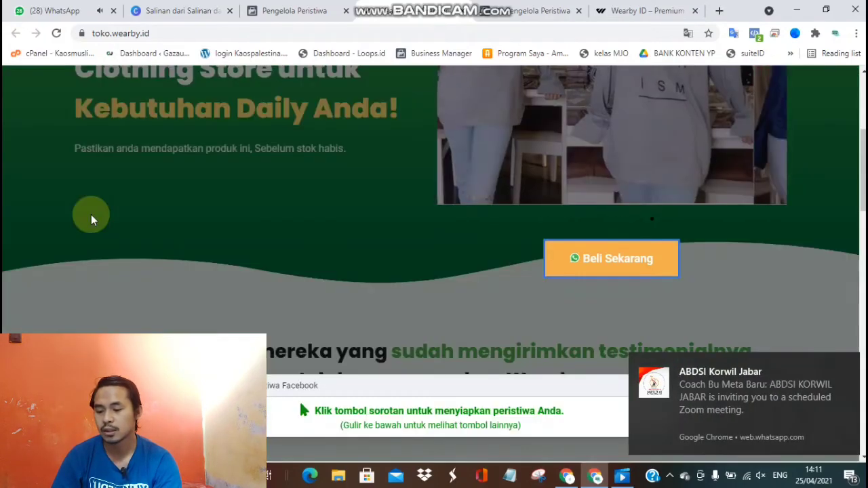
pyautogui.scroll(4, 402, 248)
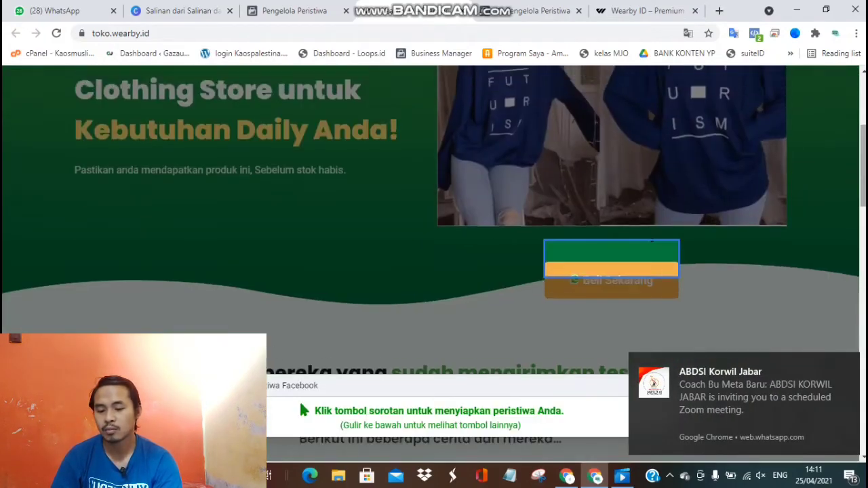
pyautogui.scroll(-3, 434, 265)
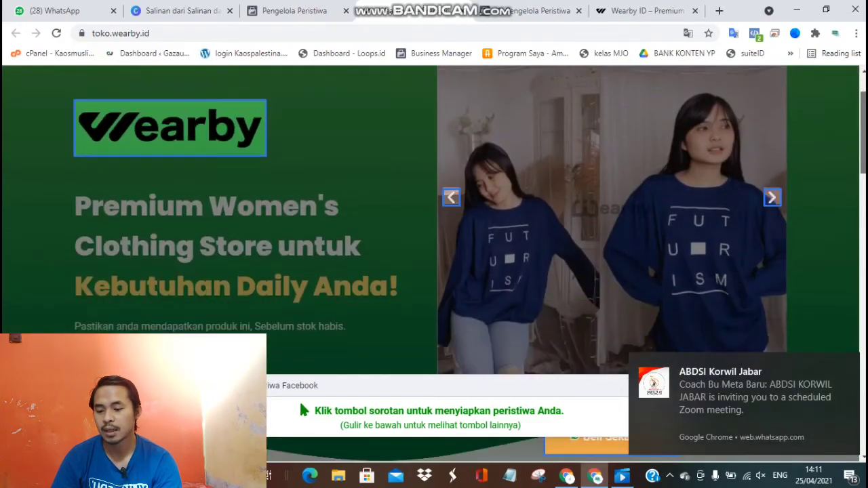
pyautogui.scroll(-10, 434, 264)
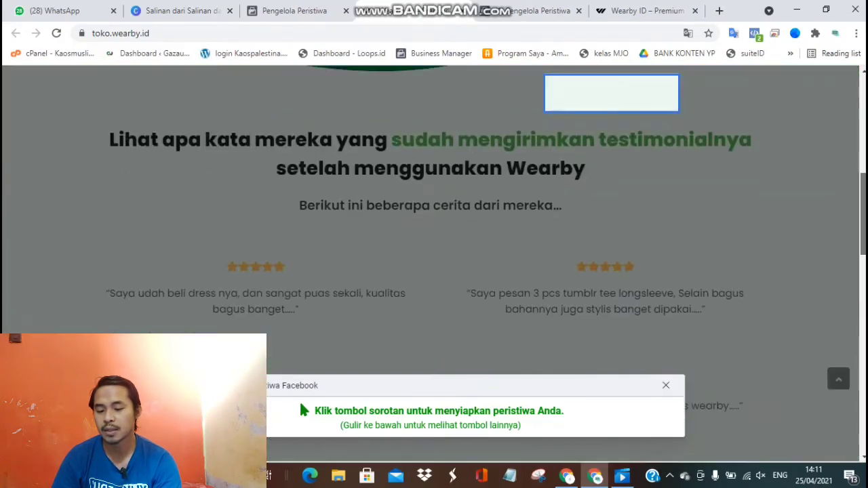
pyautogui.scroll(-8, 434, 265)
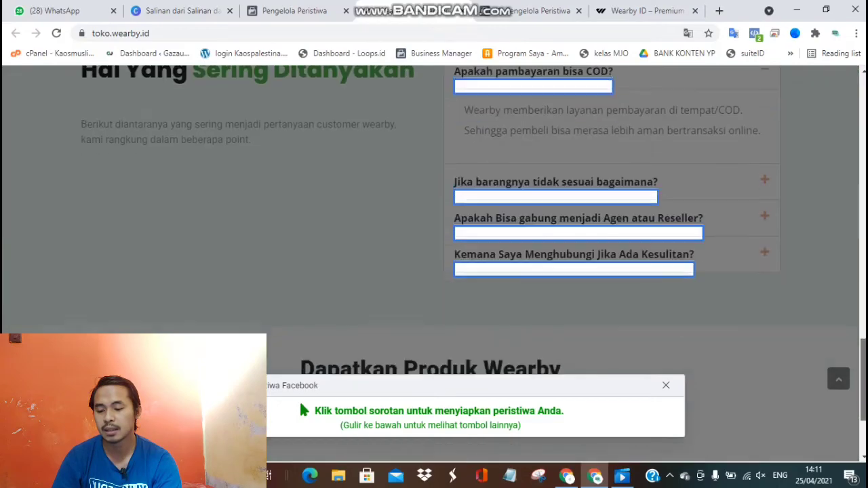
pyautogui.scroll(20, 434, 264)
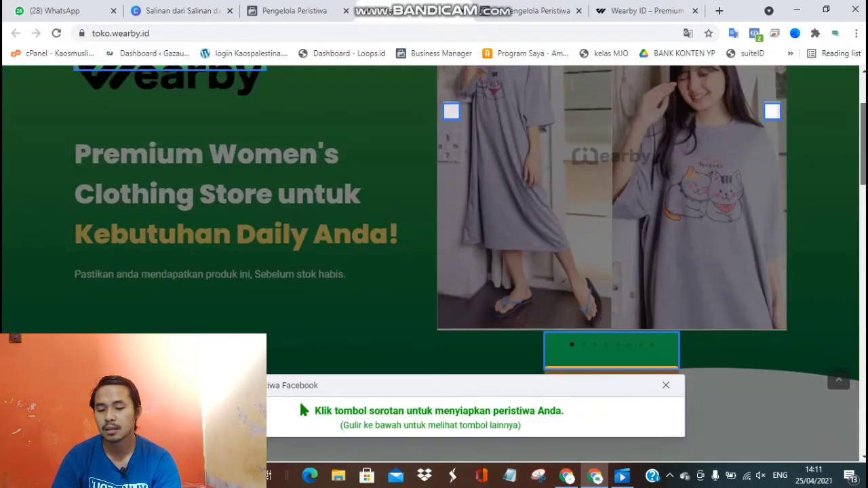
pyautogui.scroll(-2, 434, 264)
pyautogui.scroll(-2, 597, 258)
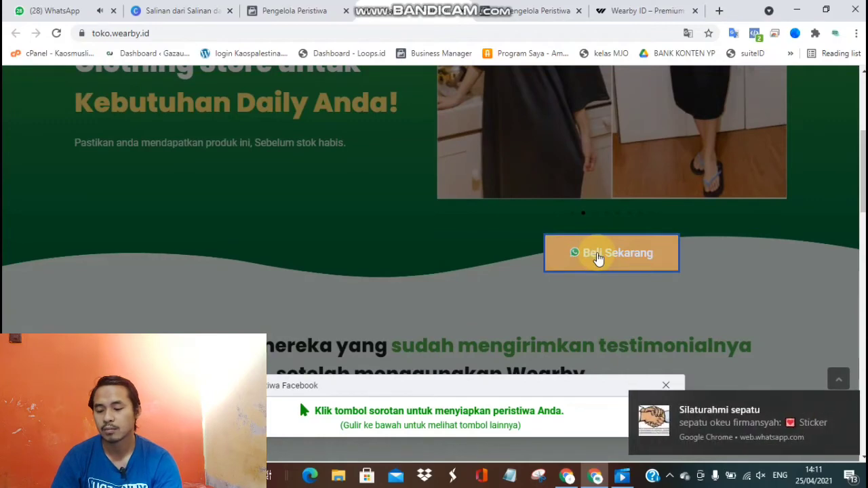
pyautogui.click(597, 258)
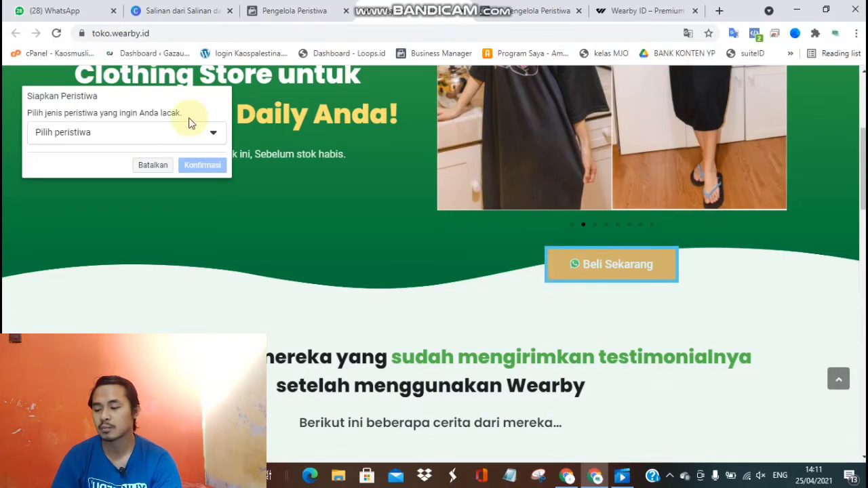
# Step: Set the Beli Sekarang button's event type to Prospek without including a value, and confirm the event
pyautogui.click(171, 133)
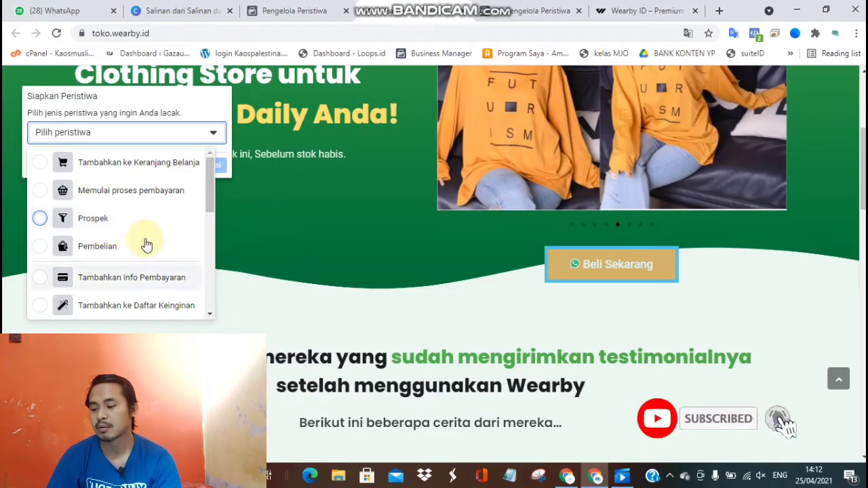
pyautogui.click(94, 220)
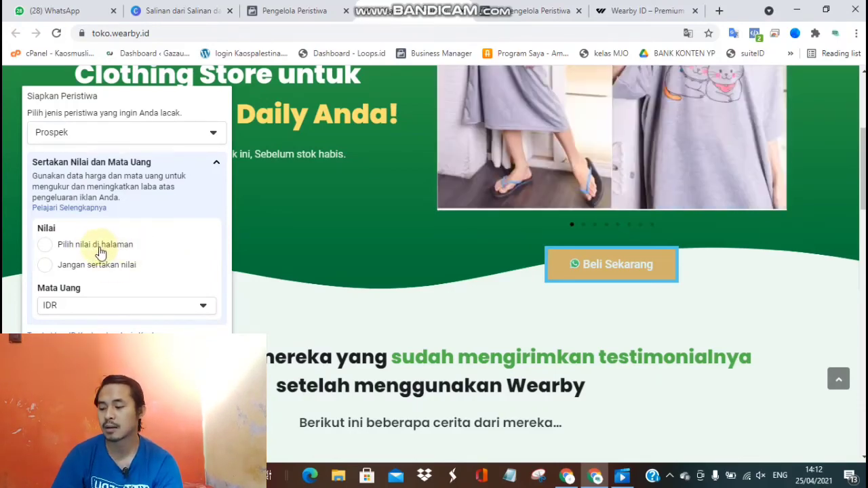
pyautogui.click(94, 248)
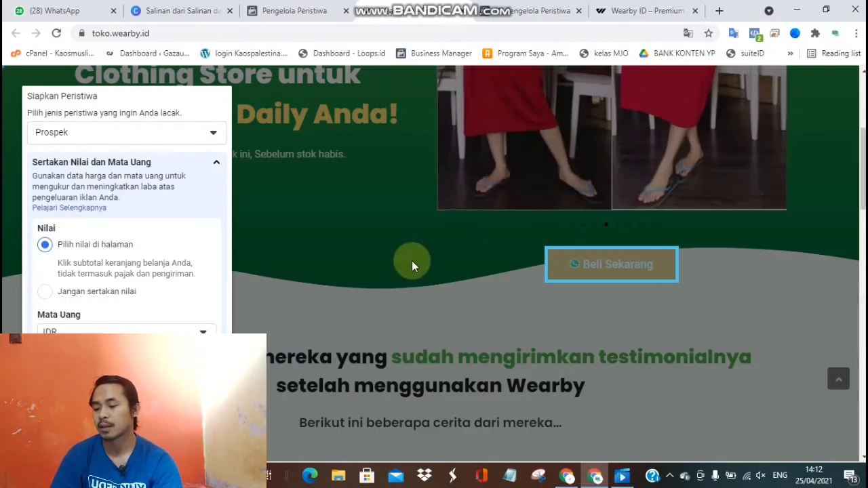
pyautogui.click(114, 291)
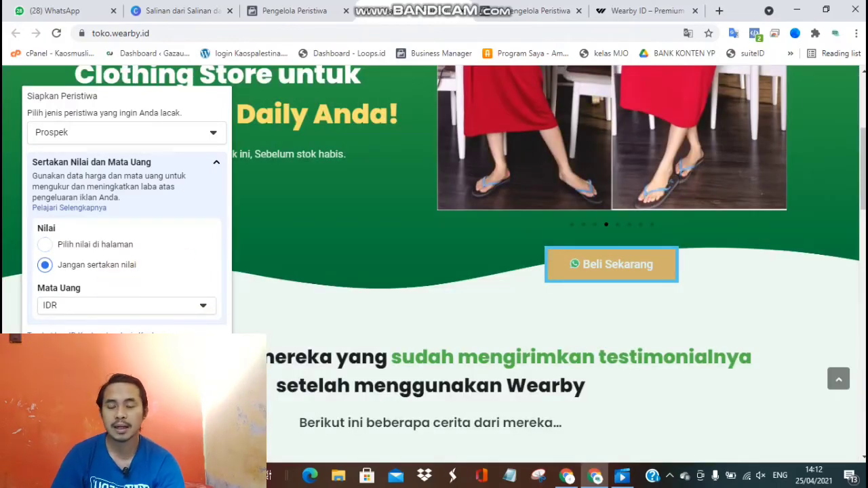
pyautogui.click(127, 243)
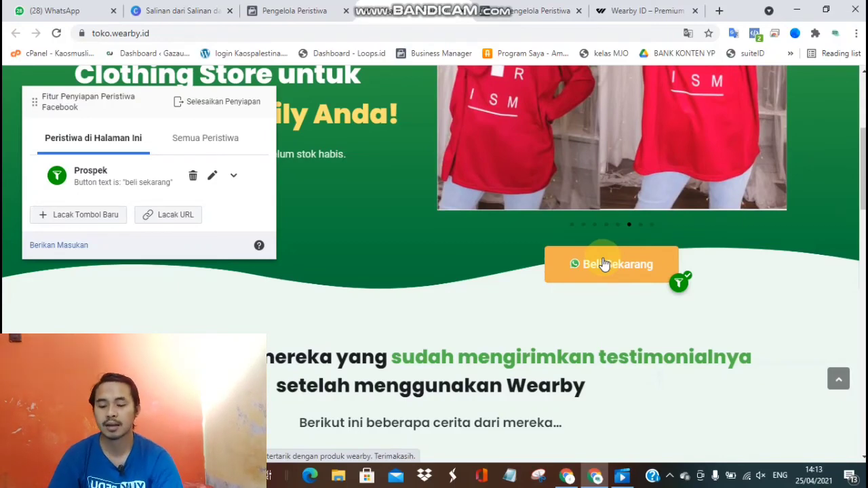
pyautogui.scroll(-5, 604, 265)
pyautogui.scroll(-10, 434, 265)
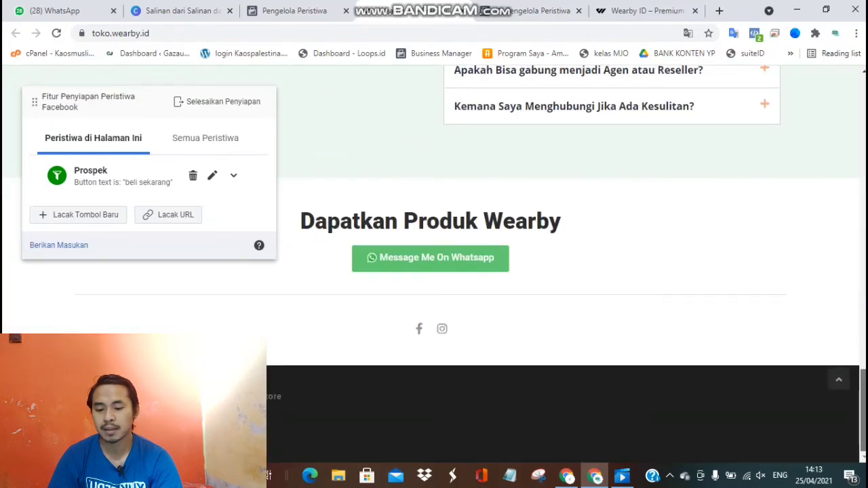
pyautogui.scroll(18, 434, 265)
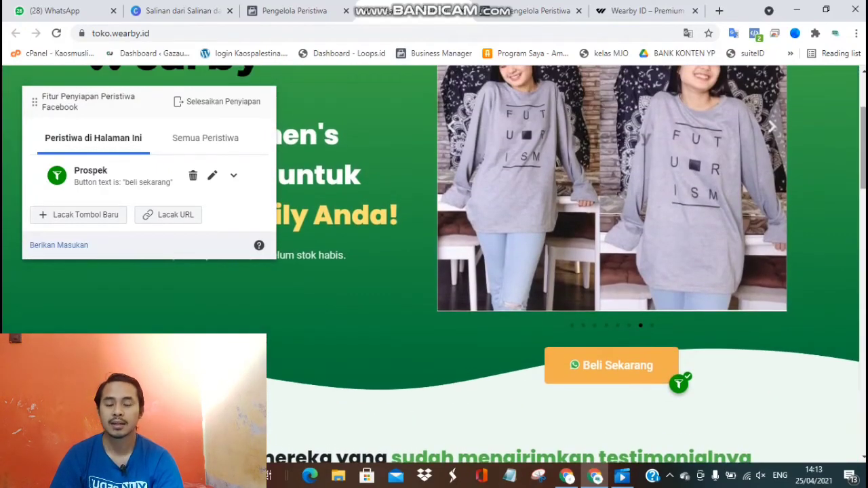
pyautogui.scroll(2, 434, 265)
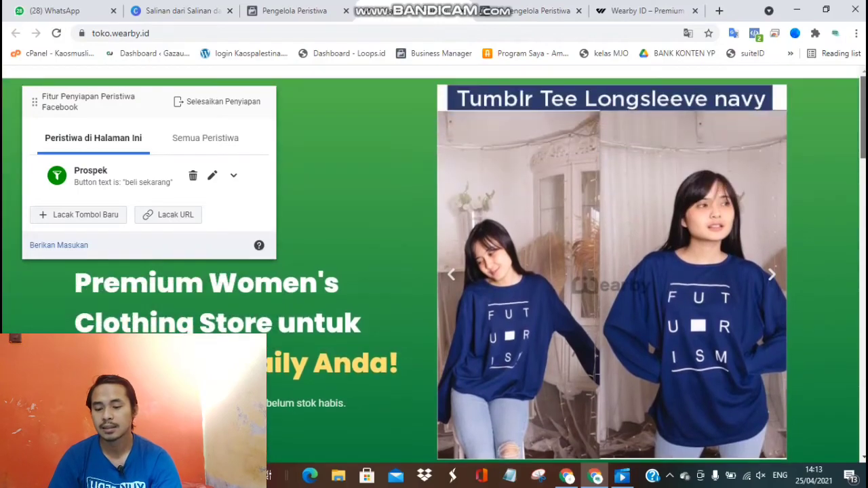
pyautogui.scroll(-3, 434, 265)
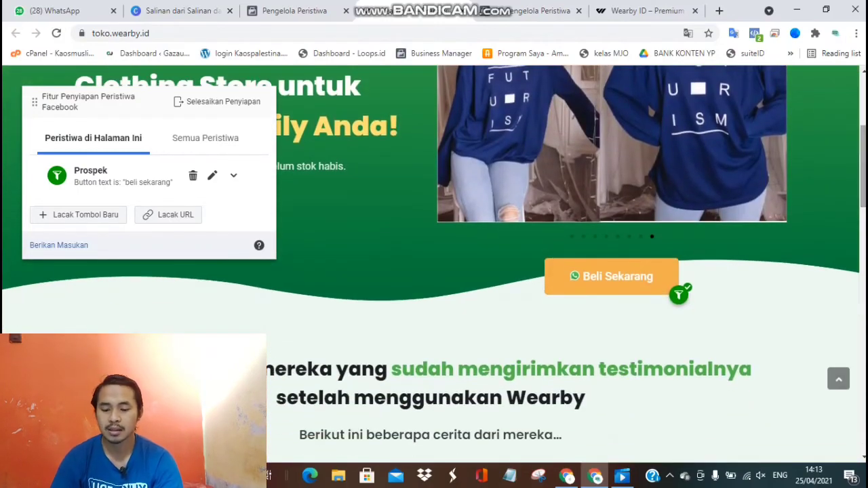